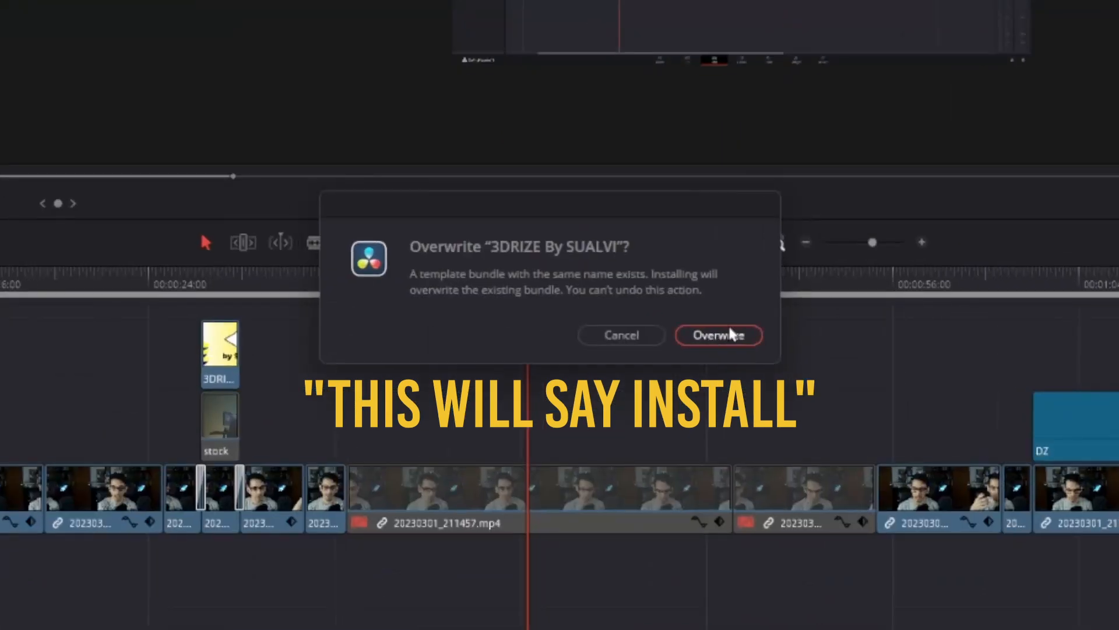
Confirm overwriting the existing 3DRIZE bundle so 3D Rize - V1 becomes available
{"action": "left_click", "coordinate": [708, 333]}
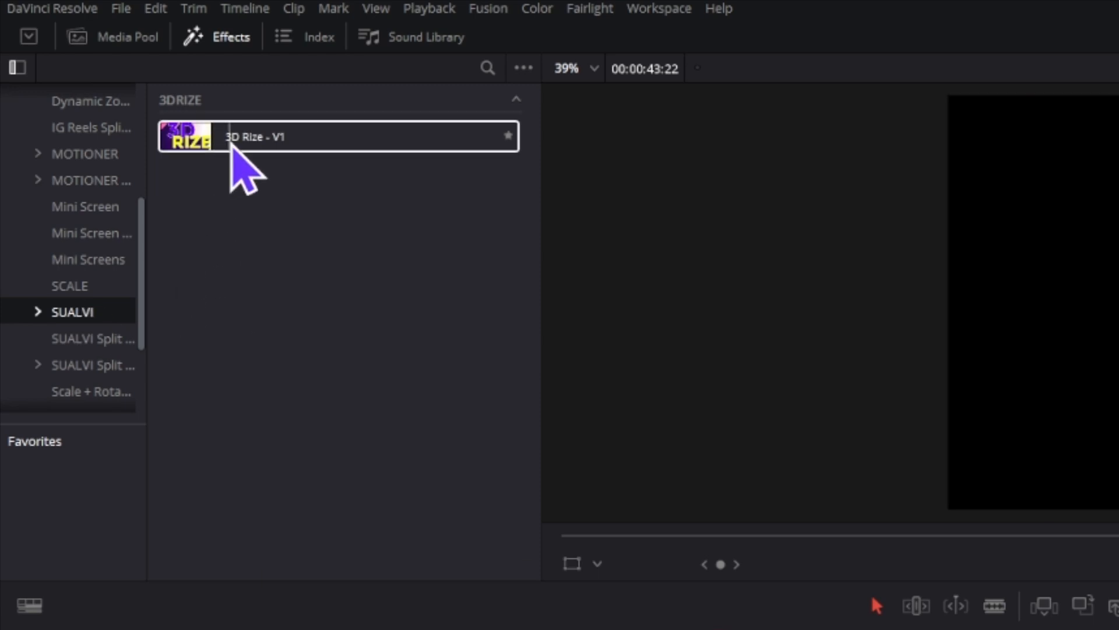
Drop 3D Rize - V1 onto the DR 17 LOGO2.png clip and scrub the playhead to an earlier frame
{"action": "left_click_drag", "start_coordinate": [245, 137], "coordinate": [713, 289]}
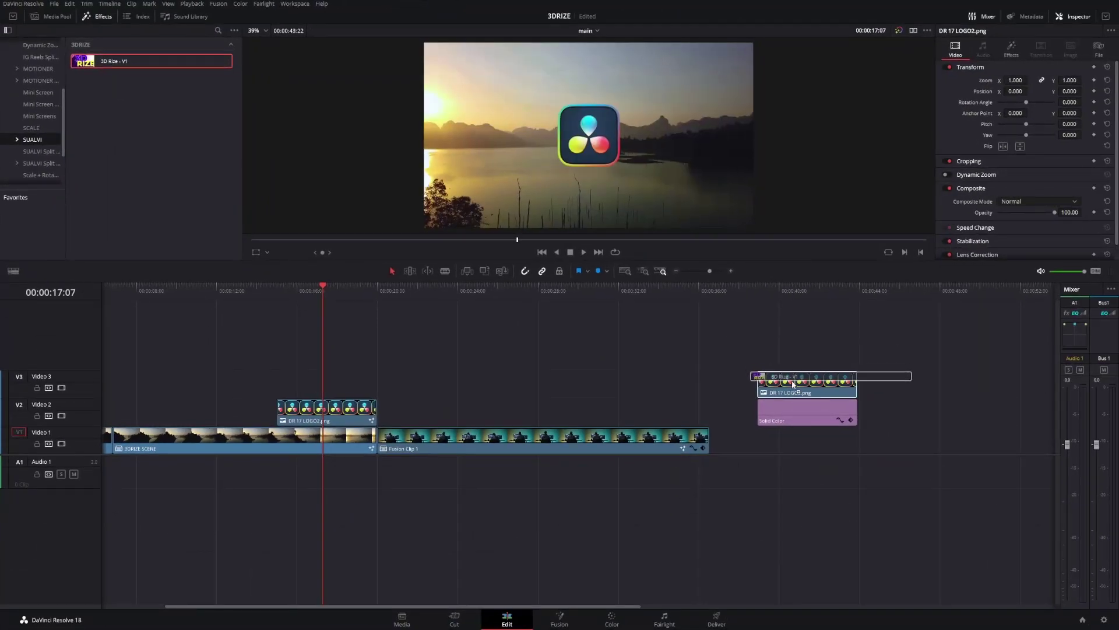
{"action": "left_click_drag", "start_coordinate": [792, 382], "coordinate": [792, 382]}
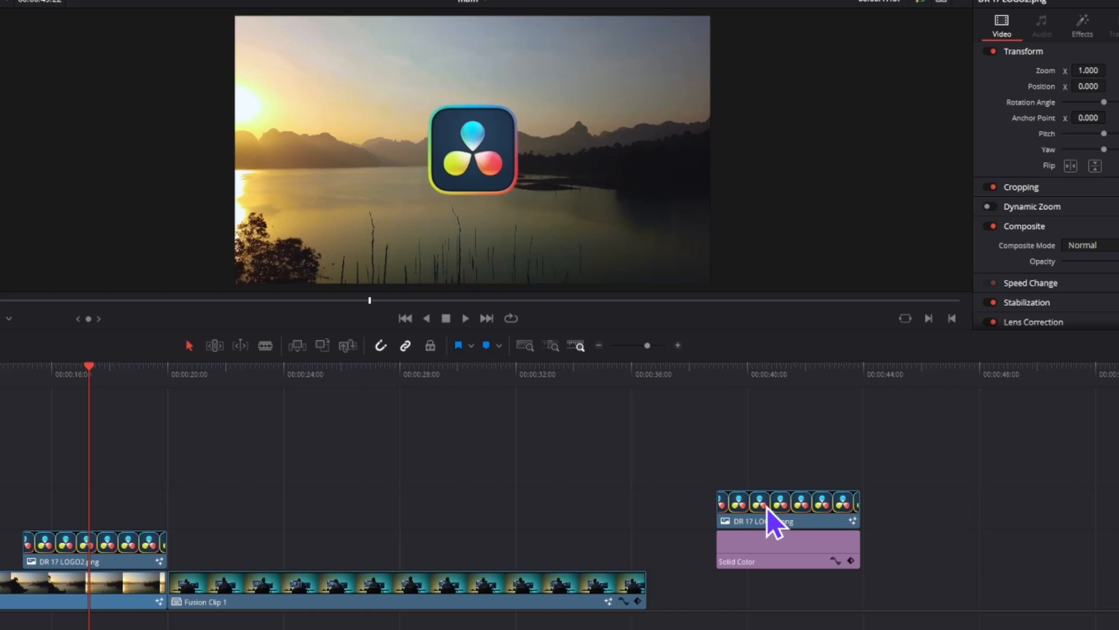
{"action": "left_click", "coordinate": [312, 297]}
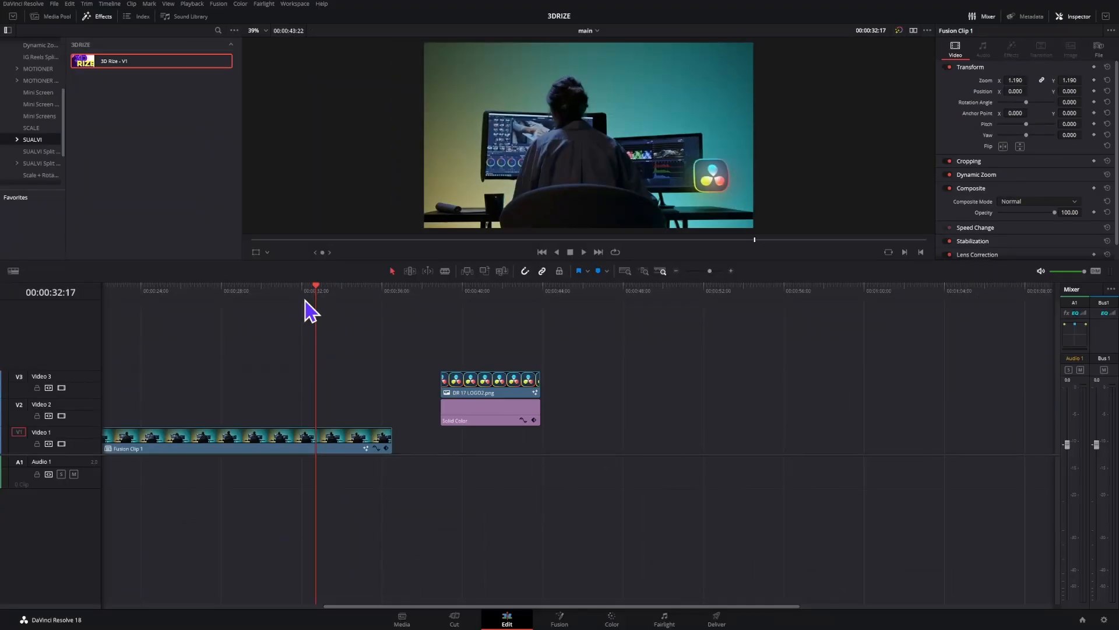
{"action": "left_click_drag", "start_coordinate": [314, 309], "coordinate": [302, 317]}
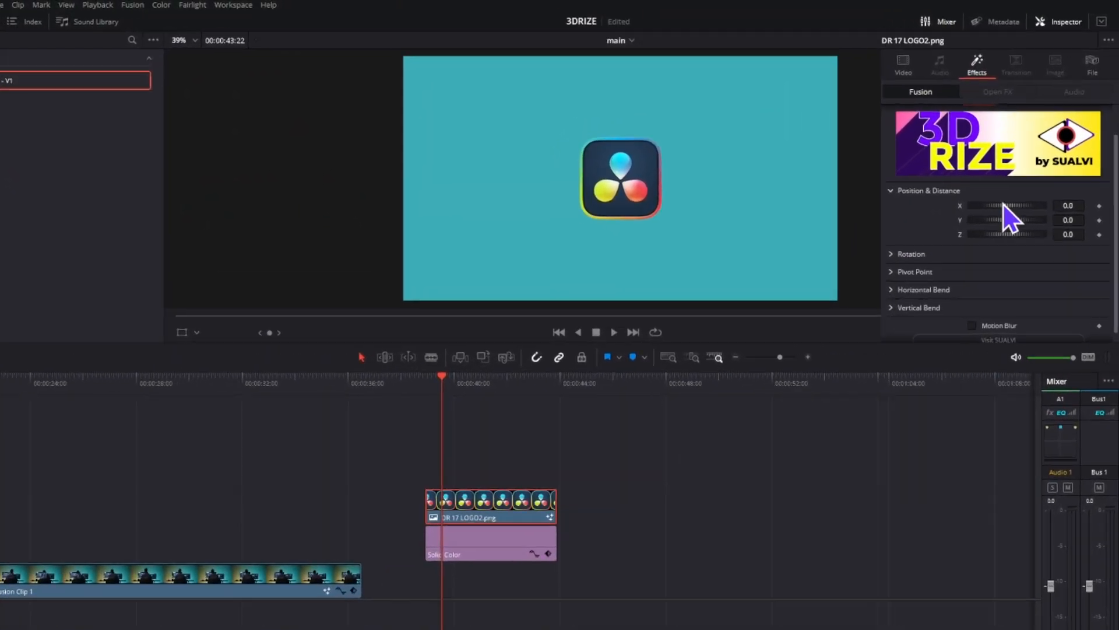
{"action": "left_click_drag", "start_coordinate": [1071, 230], "coordinate": [1062, 229]}
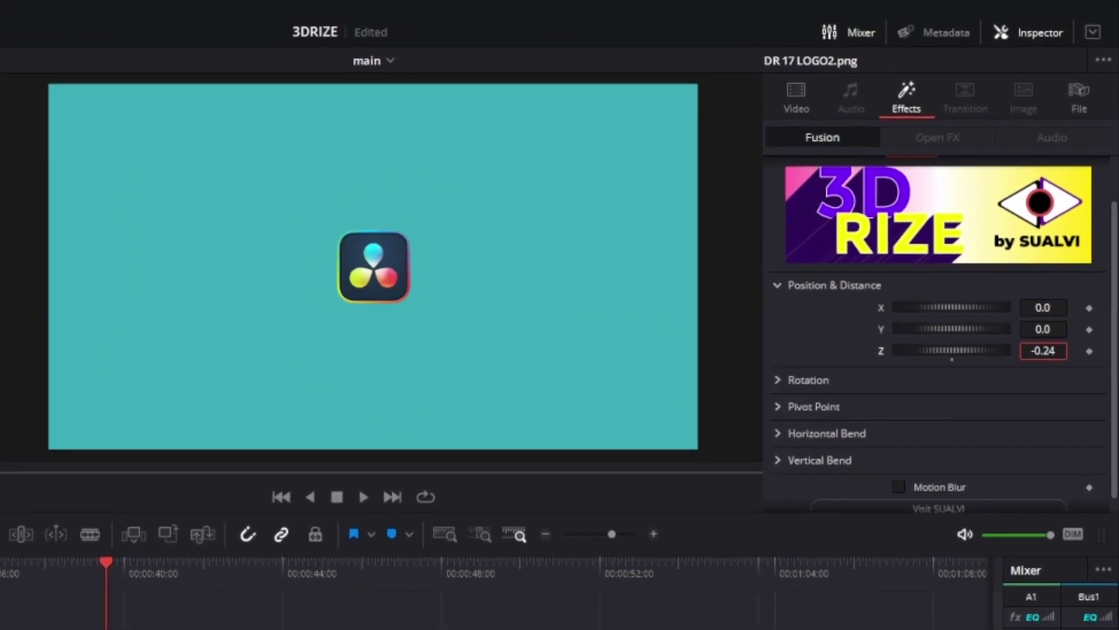
{"action": "mouse_move", "coordinate": [1042, 350]}
{"action": "left_mouse_down"}
{"action": "mouse_move", "coordinate": [1058, 350]}
{"action": "mouse_move", "coordinate": [1050, 328]}
{"action": "mouse_move", "coordinate": [1022, 319]}
{"action": "left_mouse_up"}
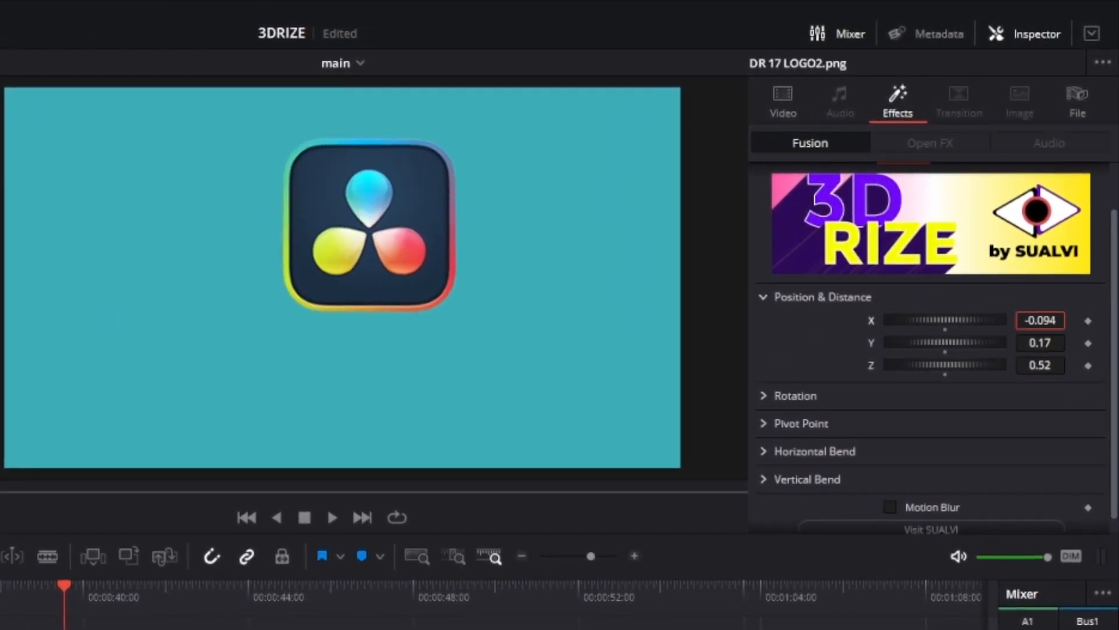
{"action": "double_click", "coordinate": [870, 321]}
{"action": "double_click", "coordinate": [870, 344]}
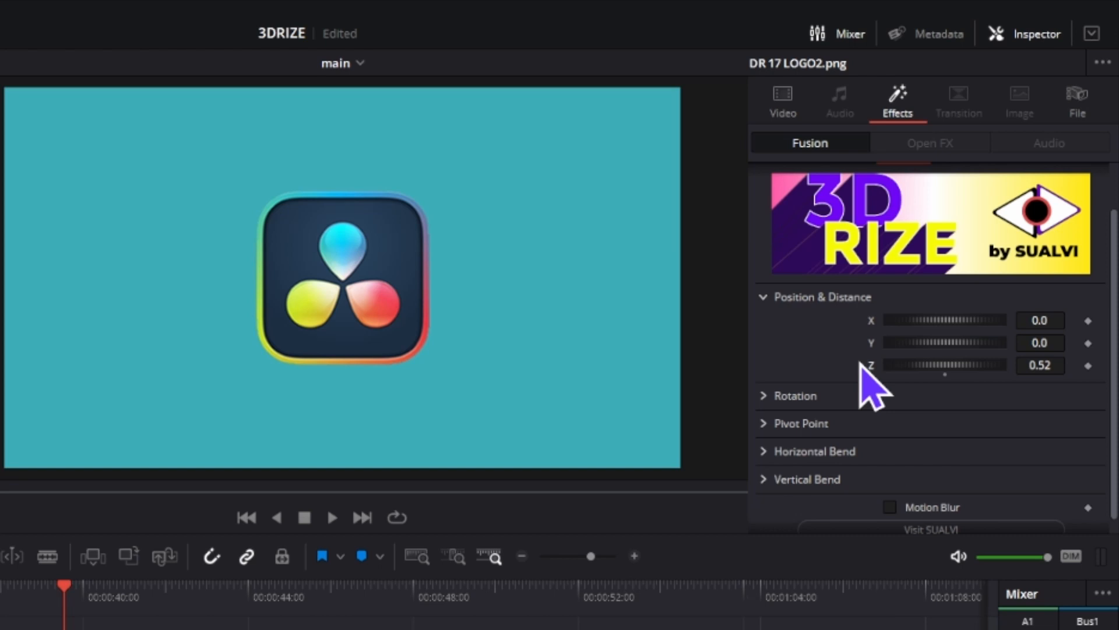
{"action": "double_click", "coordinate": [870, 365]}
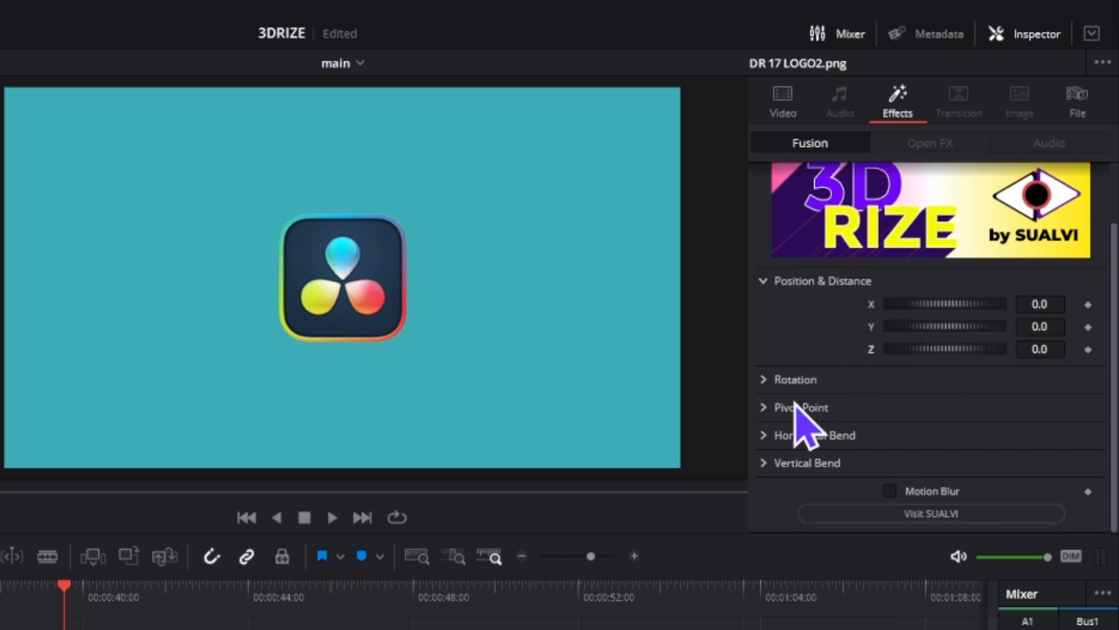
Expand Rotation and Pivot Point, tilt the logo on X and zero the pivot depth
{"action": "left_click", "coordinate": [768, 380]}
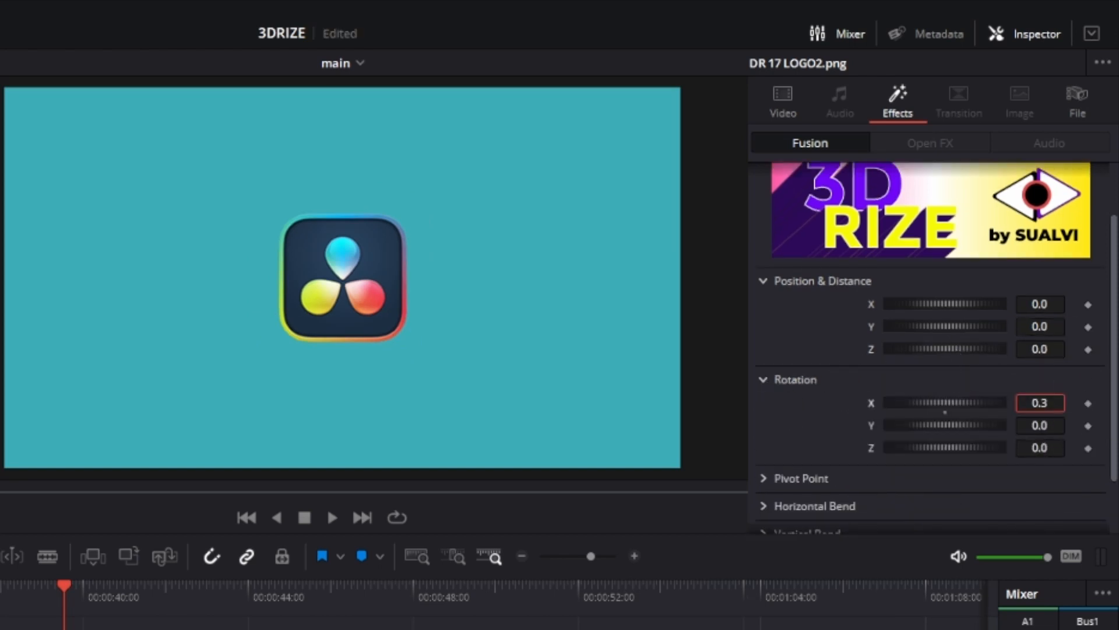
{"action": "left_click_drag", "start_coordinate": [1039, 403], "coordinate": [1040, 400]}
{"action": "scroll", "coordinate": [963, 402], "scroll_direction": "down", "scroll_amount": 2}
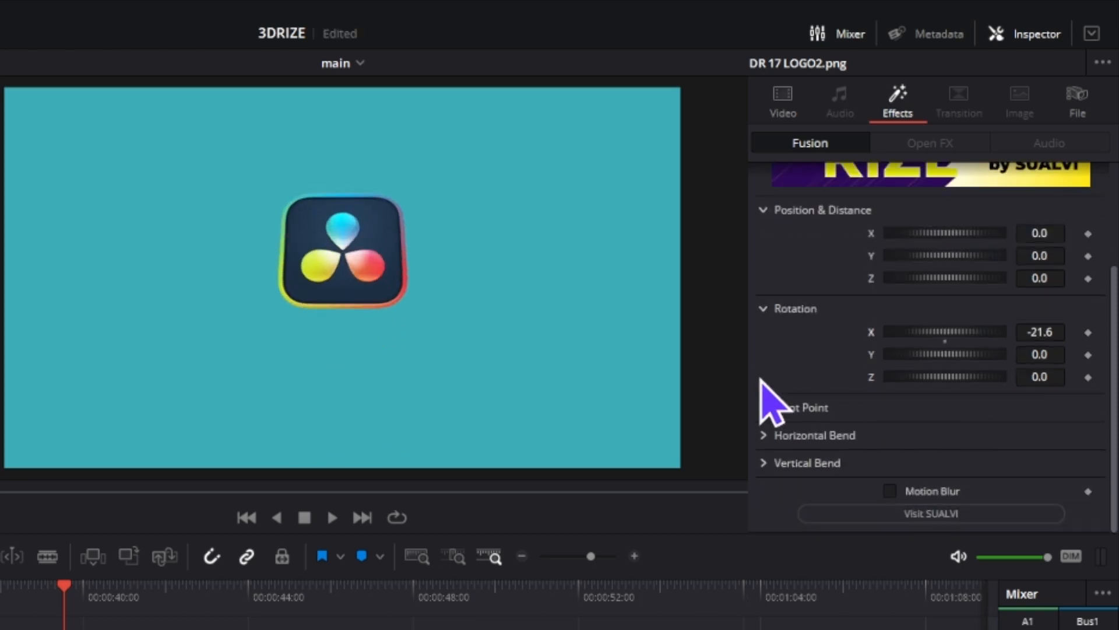
{"action": "left_click", "coordinate": [766, 408]}
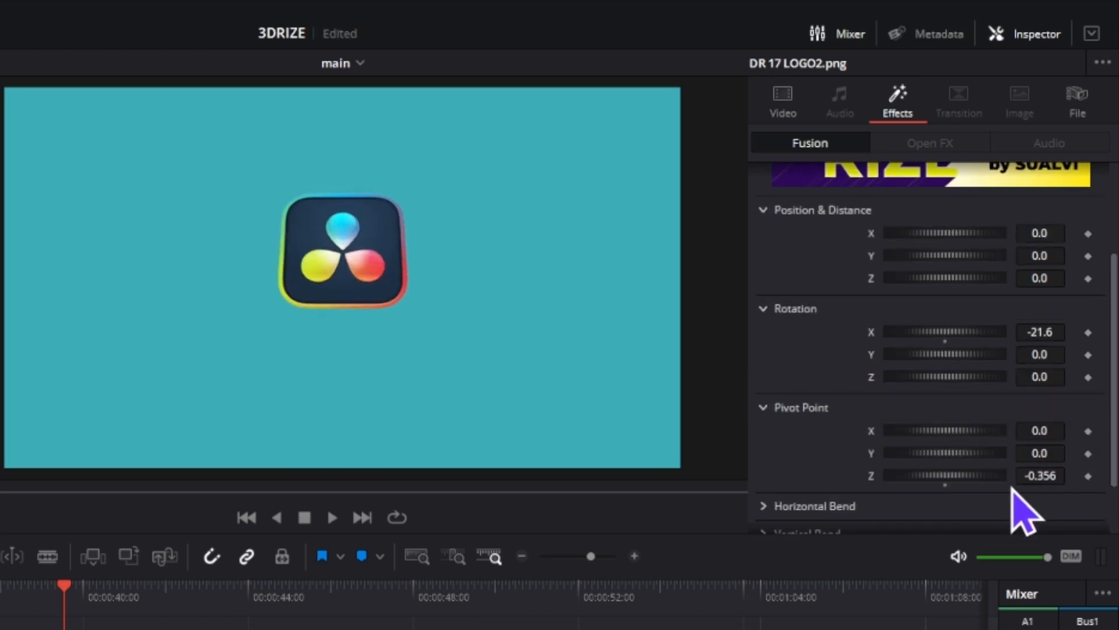
{"action": "double_click", "coordinate": [869, 477]}
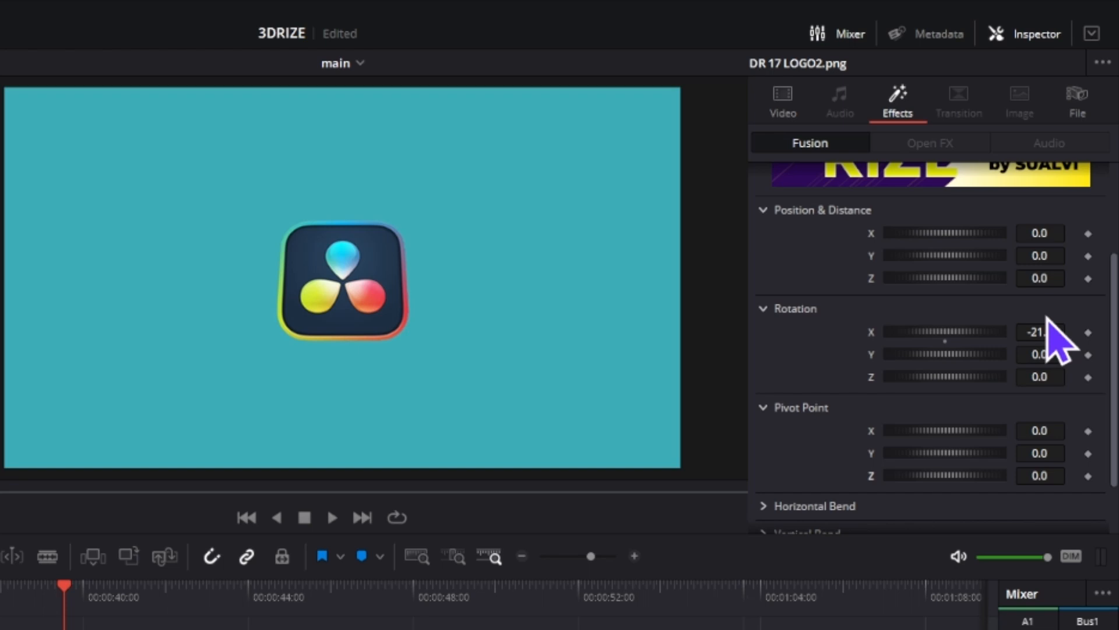
{"action": "type", "text": "-41.9"}
Spin the logo around X, reset it to zero, then turn it to about 35.6 on Y
{"action": "left_click_drag", "start_coordinate": [1040, 333], "coordinate": [1044, 332]}
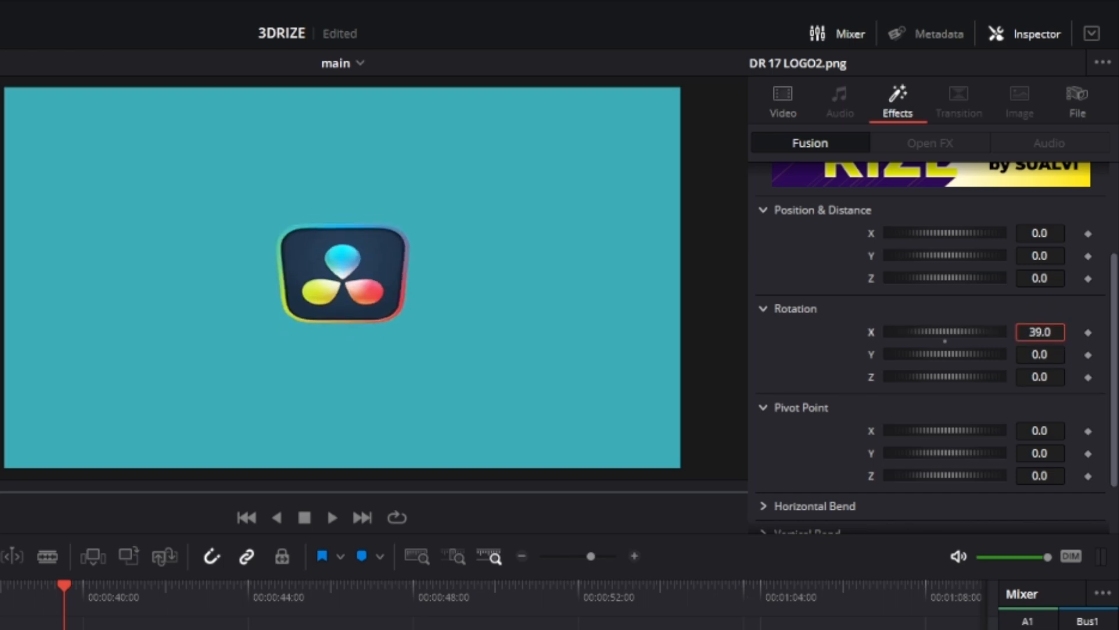
{"action": "left_click_drag", "start_coordinate": [1043, 341], "coordinate": [1043, 342]}
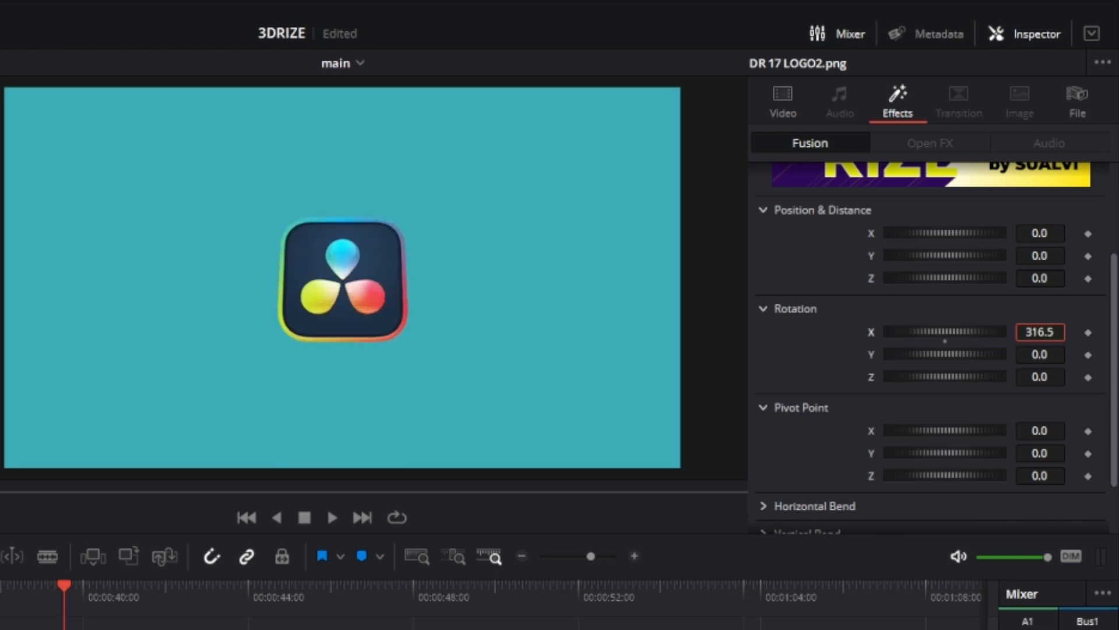
{"action": "double_click", "coordinate": [871, 332]}
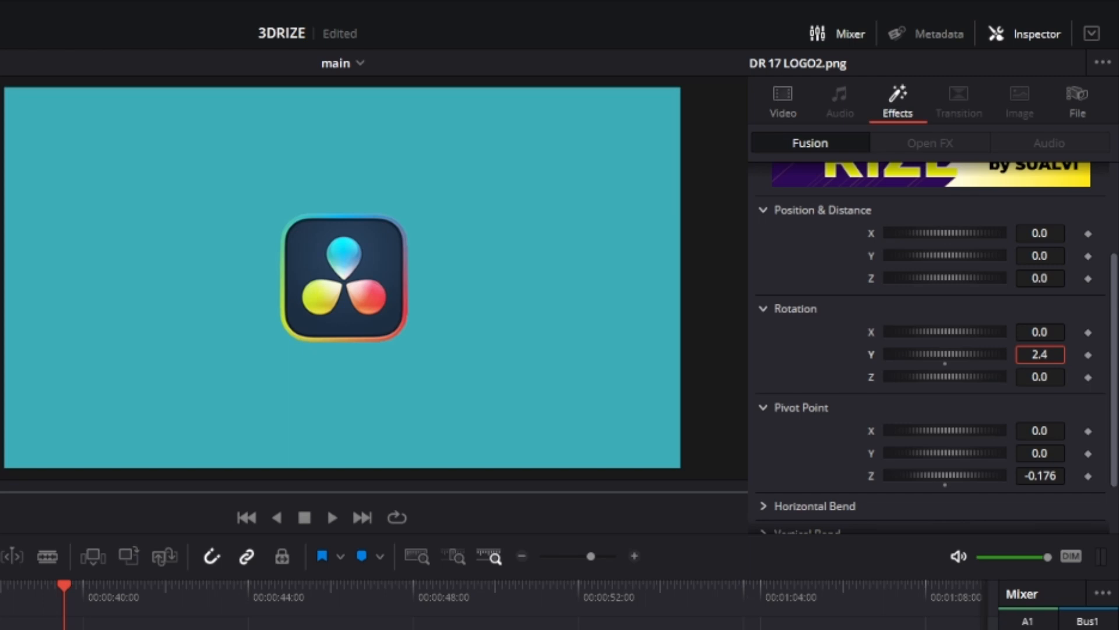
{"action": "left_click_drag", "start_coordinate": [1040, 354], "coordinate": [1034, 331]}
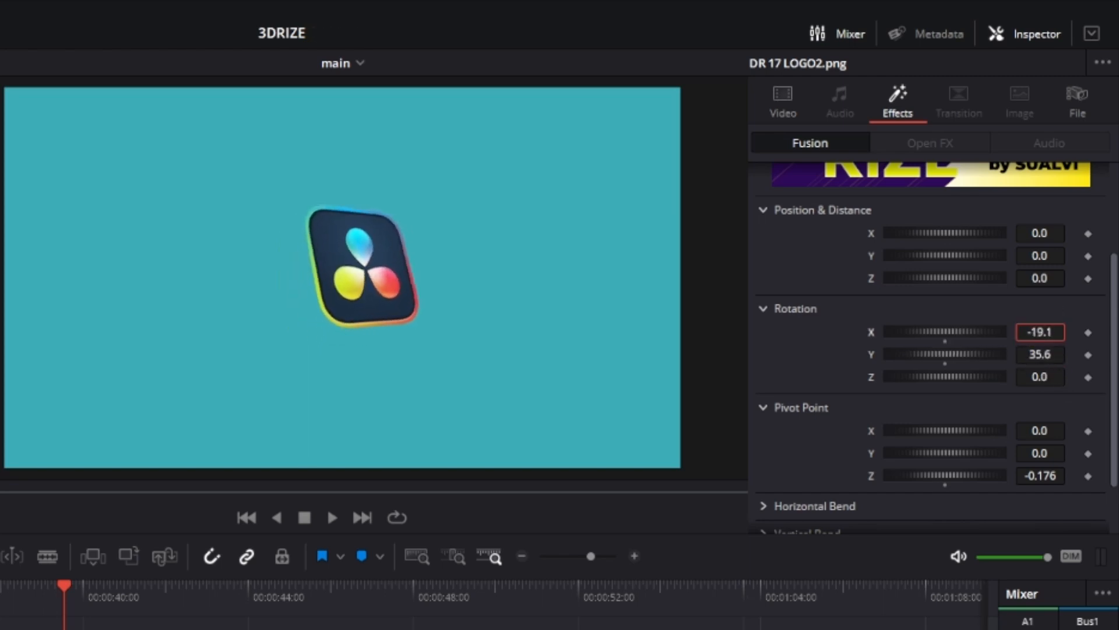
{"action": "scroll", "coordinate": [937, 351], "scroll_direction": "up", "scroll_amount": 2}
{"action": "scroll", "coordinate": [938, 350], "scroll_direction": "down", "scroll_amount": 2}
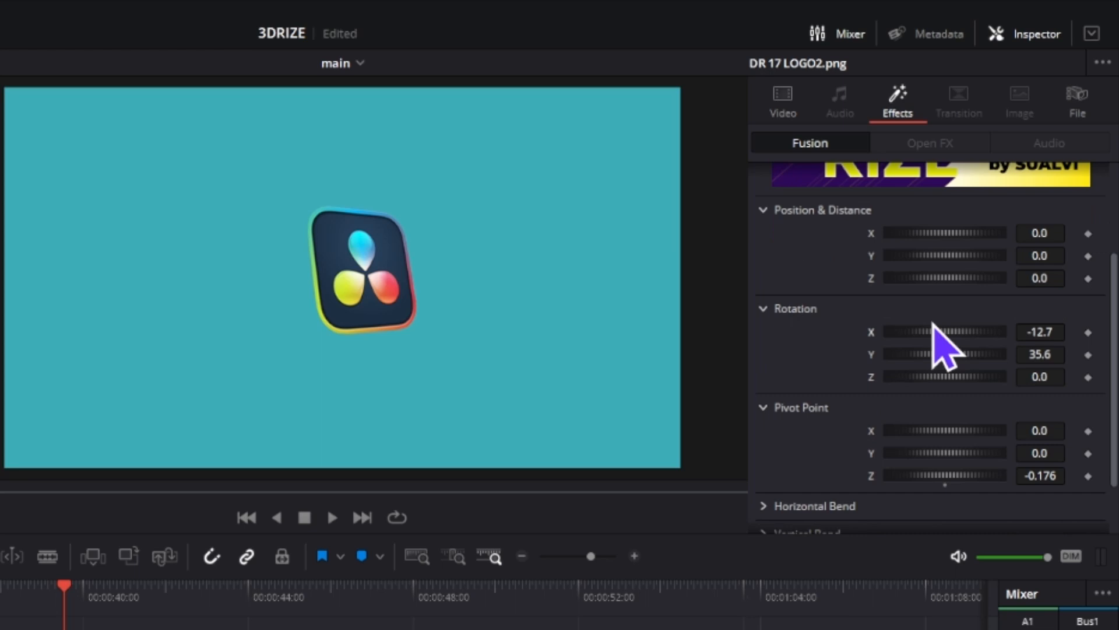
{"action": "scroll", "coordinate": [944, 350], "scroll_direction": "down", "scroll_amount": 2}
{"action": "scroll", "coordinate": [945, 349], "scroll_direction": "down", "scroll_amount": 1}
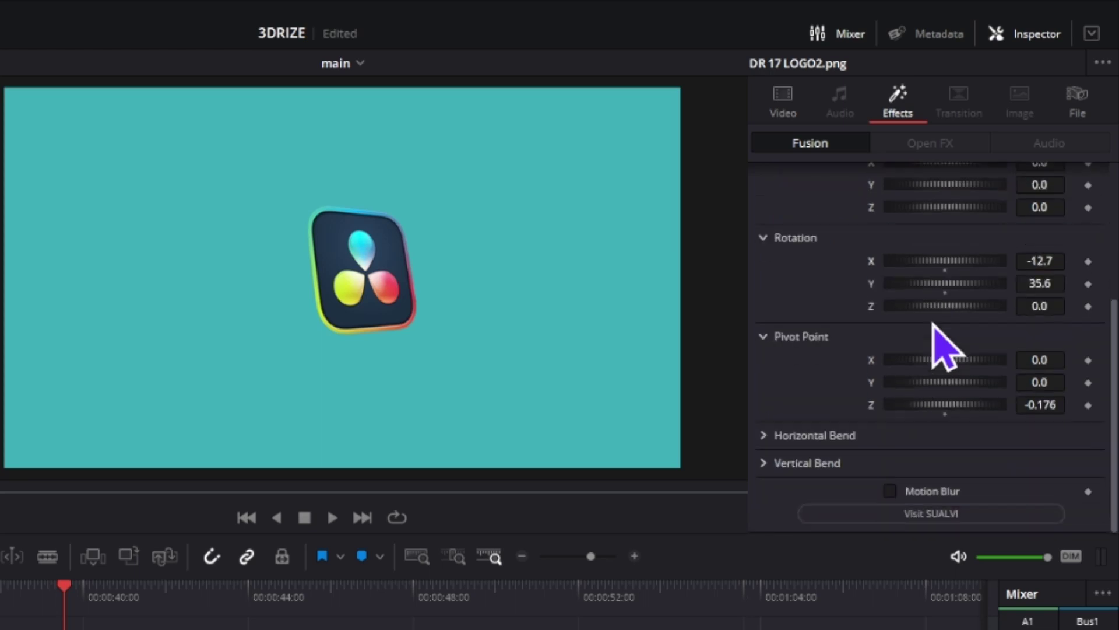
Set Horizontal Bend -0.12 and Vertical Bend 0.33, then swing Y rotation back near 34.2
{"action": "left_click", "coordinate": [767, 435]}
{"action": "scroll", "coordinate": [971, 301], "scroll_direction": "down", "scroll_amount": 1}
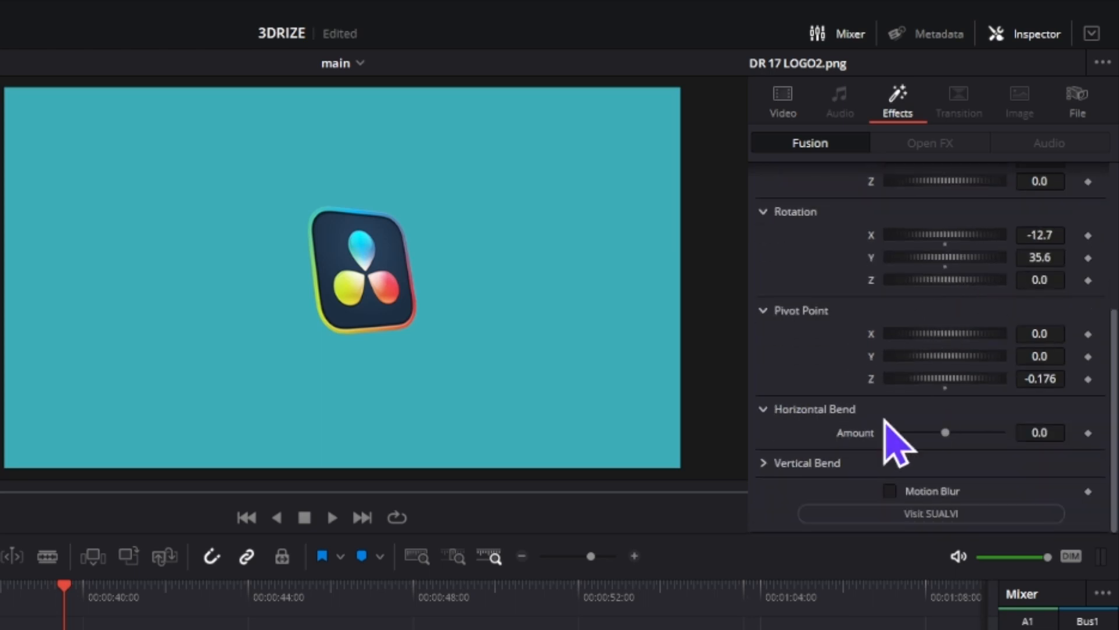
{"action": "left_click", "coordinate": [763, 463]}
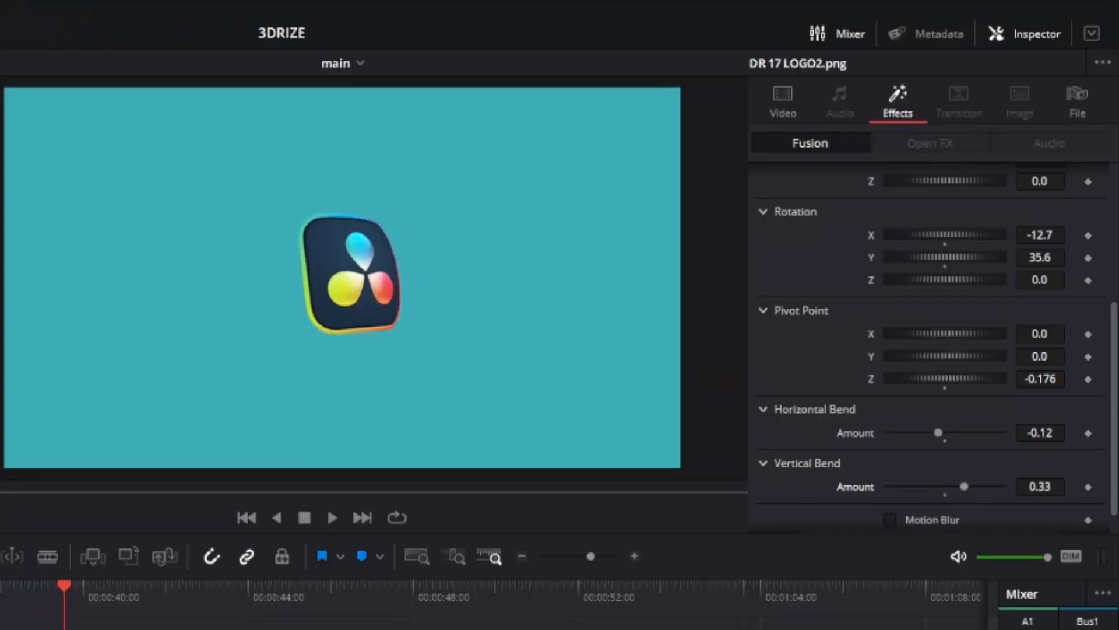
{"action": "scroll", "coordinate": [978, 319], "scroll_direction": "up", "scroll_amount": 1}
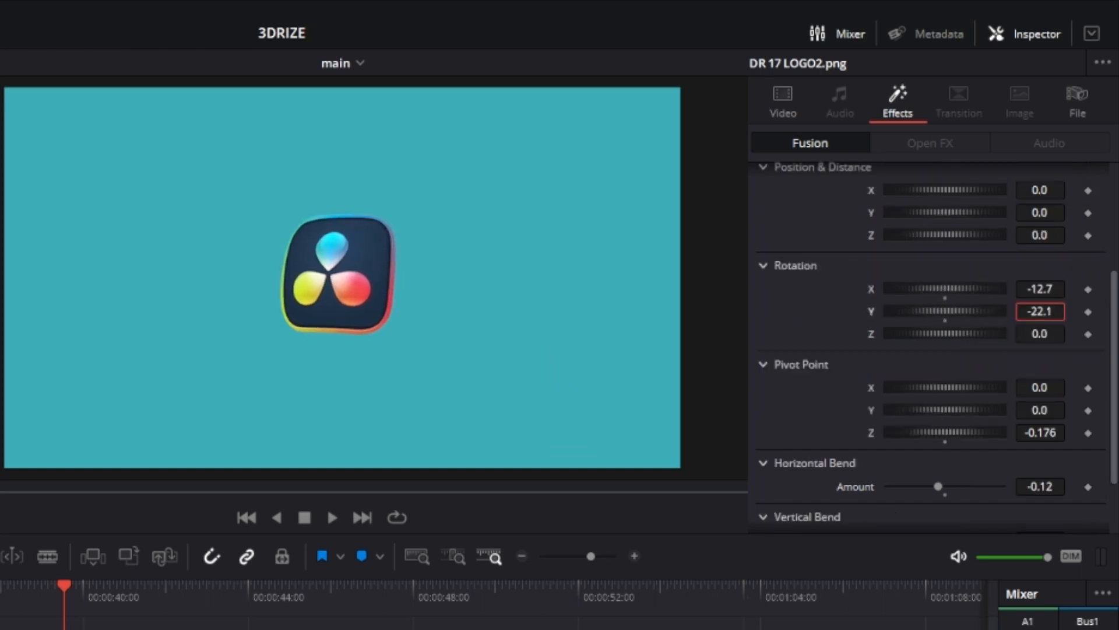
{"action": "left_click_drag", "start_coordinate": [945, 311], "coordinate": [970, 311]}
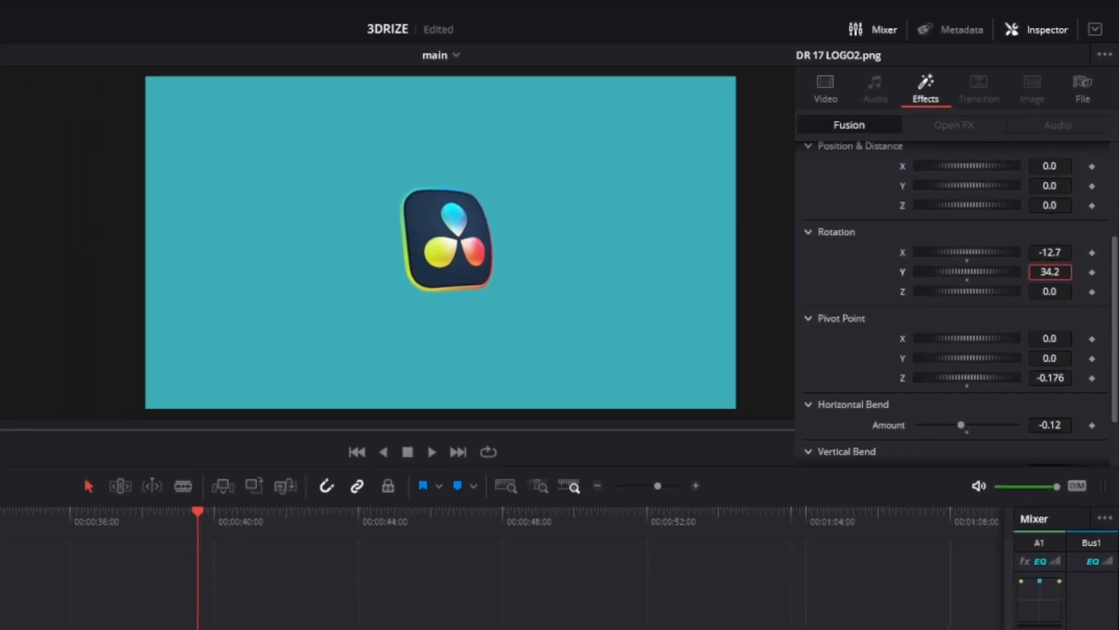